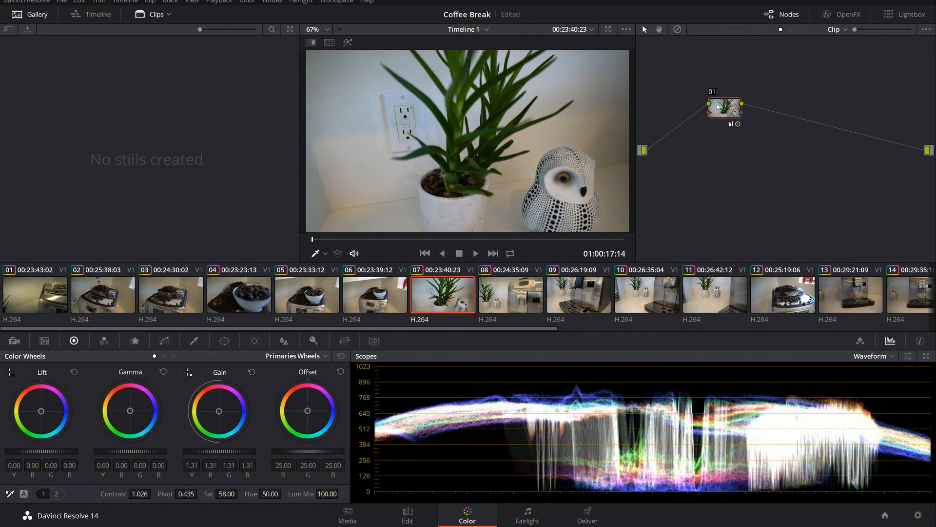
# - Move node 01 up in the node graph and toggle its grade off and back on to compare
pyautogui.moveTo(725, 111); pyautogui.dragTo(704, 97)
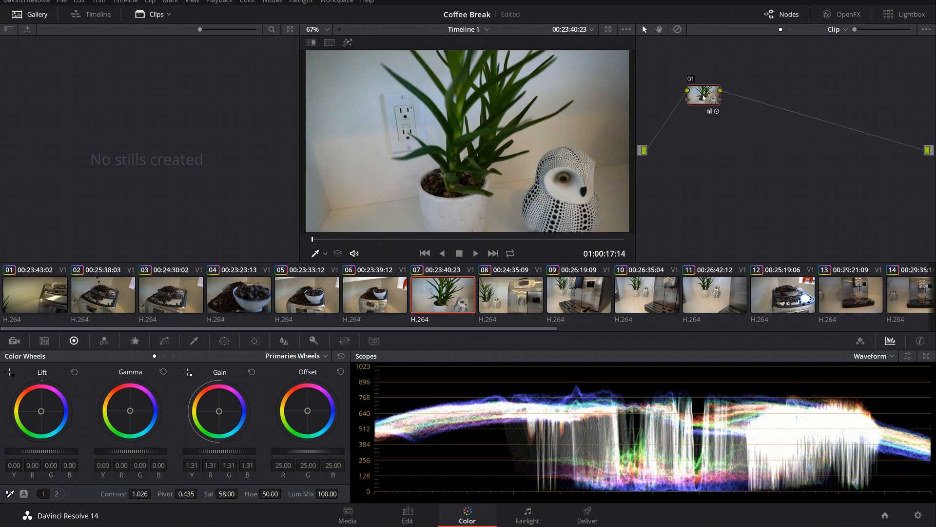
pyautogui.click(692, 79)
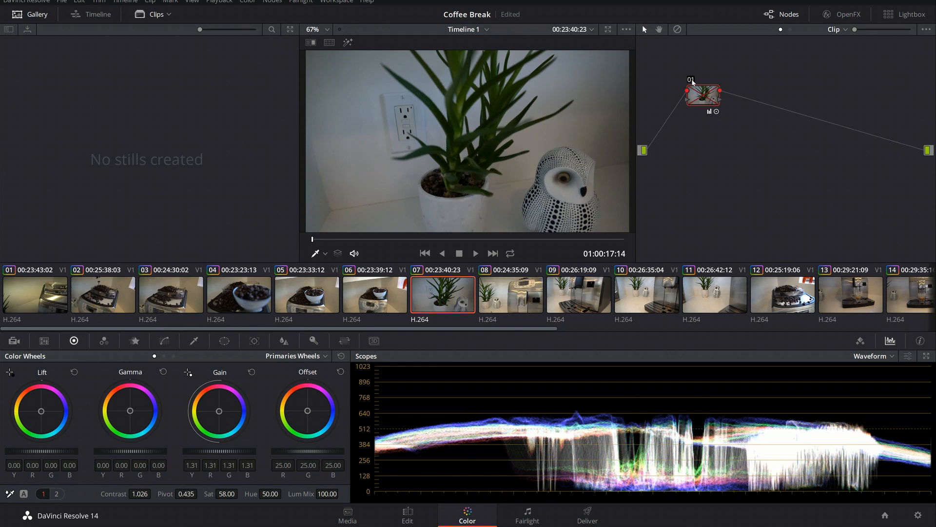
pyautogui.click(692, 80)
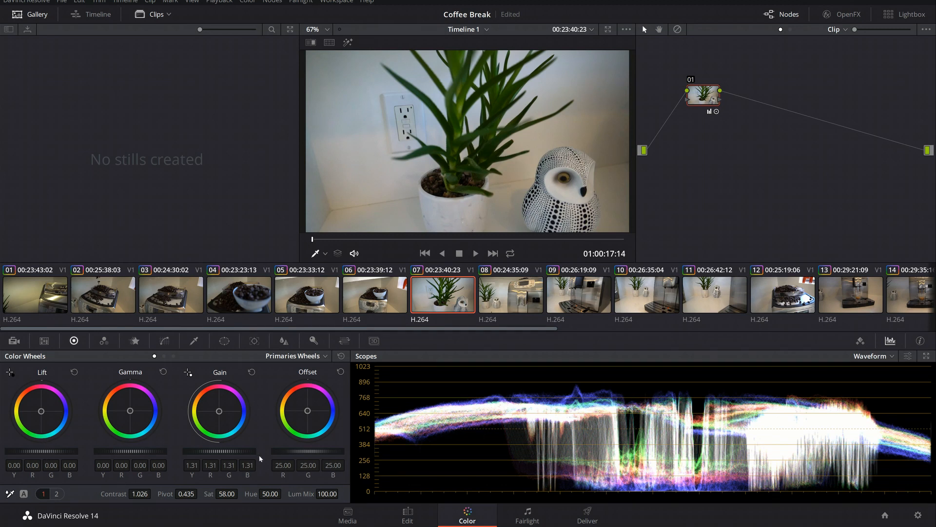
# - Brighten node 01 by setting the master Gain to 1.48 and the master Lift to 0.02
pyautogui.moveTo(219, 450); pyautogui.dragTo(263, 450)
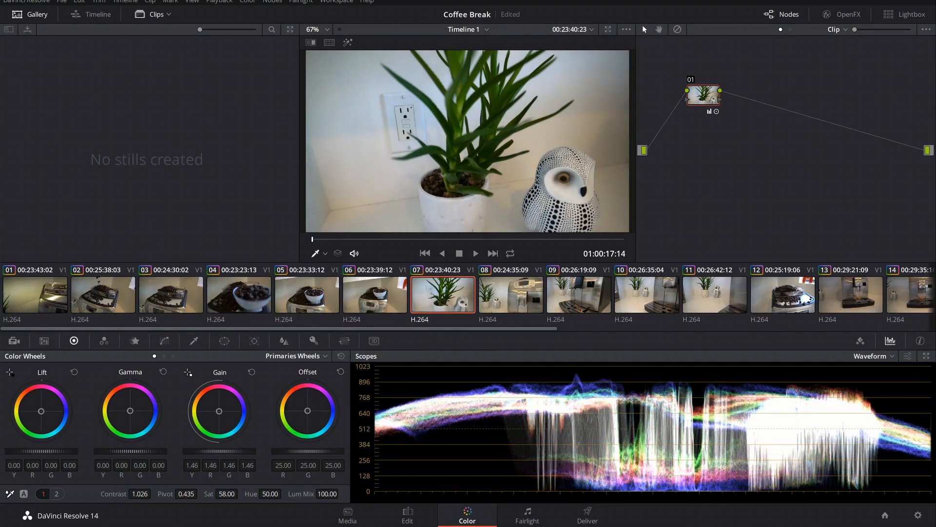
pyautogui.moveTo(263, 451); pyautogui.dragTo(266, 451)
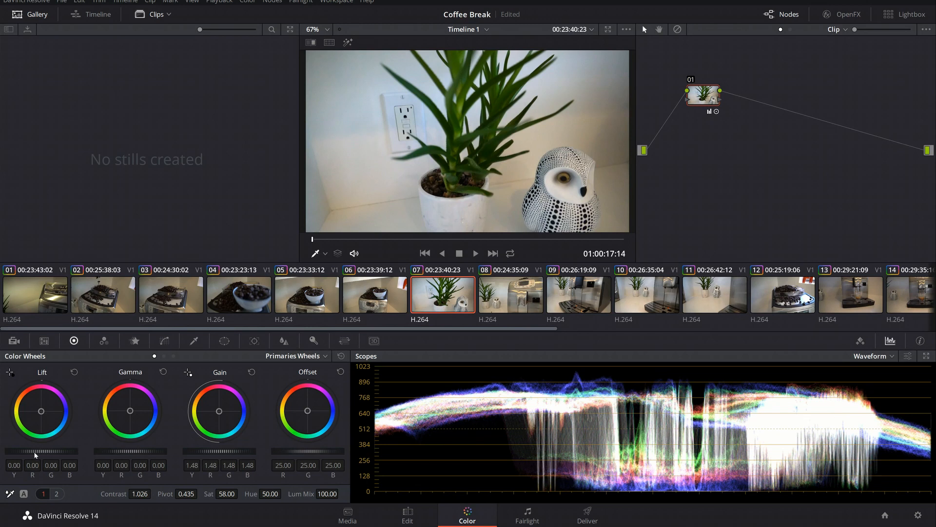
pyautogui.moveTo(34, 452); pyautogui.dragTo(40, 452)
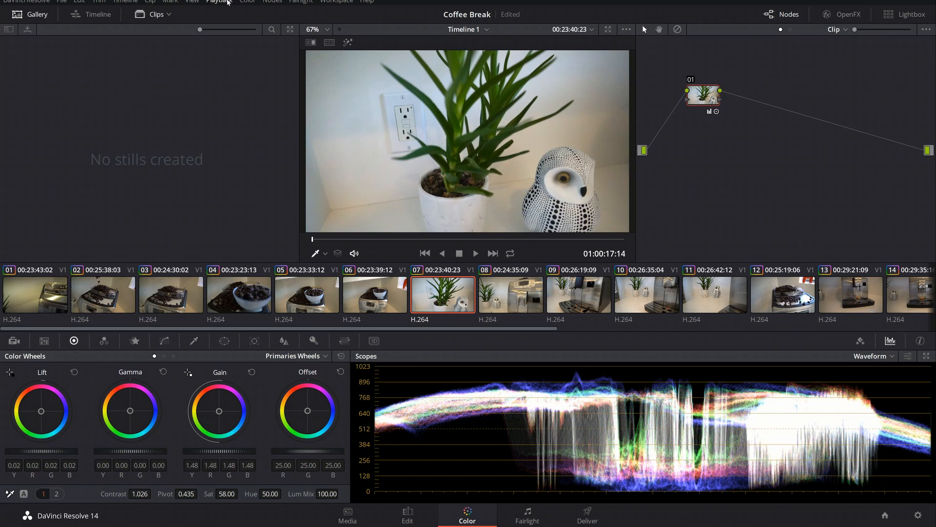
# - Add a serial node after node 01 and set its saturation to 100 and hue to 69.40
pyautogui.click(271, 2)
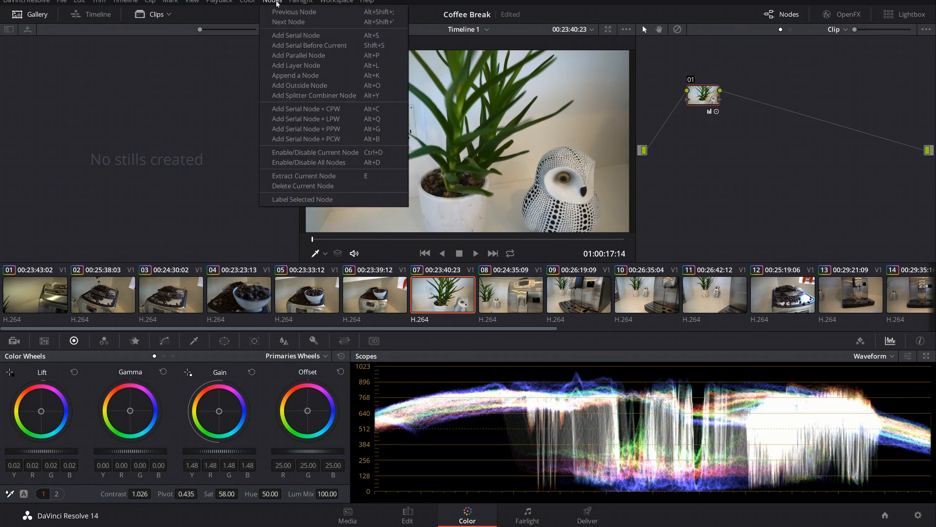
pyautogui.click(287, 35)
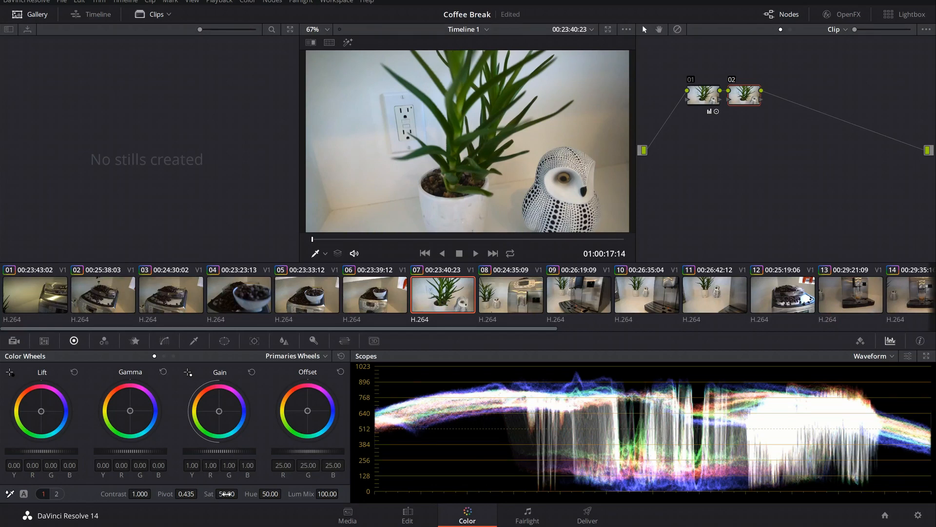
pyautogui.moveTo(226, 494); pyautogui.dragTo(242, 493)
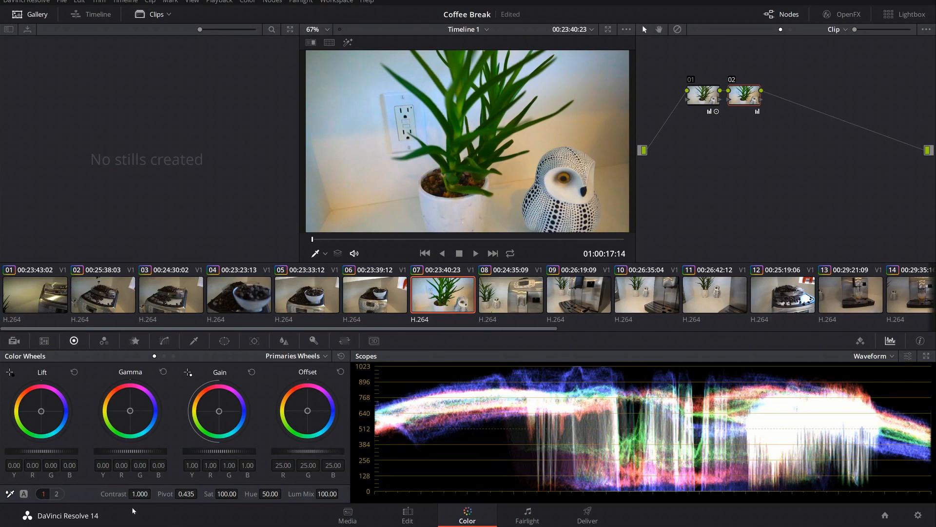
pyautogui.moveTo(264, 494); pyautogui.dragTo(284, 493)
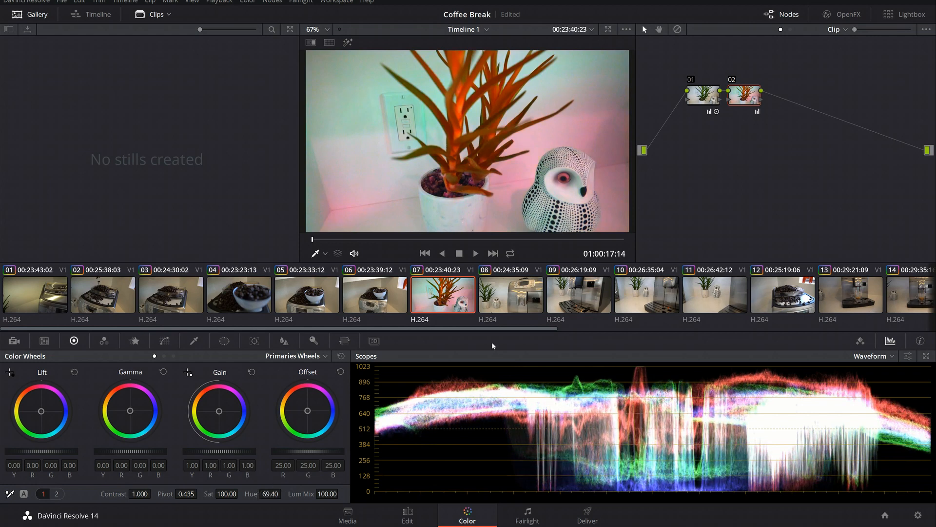
# - Toggle node 02 and node 01 off and on in turn to compare each node's contribution
pyautogui.click(732, 81)
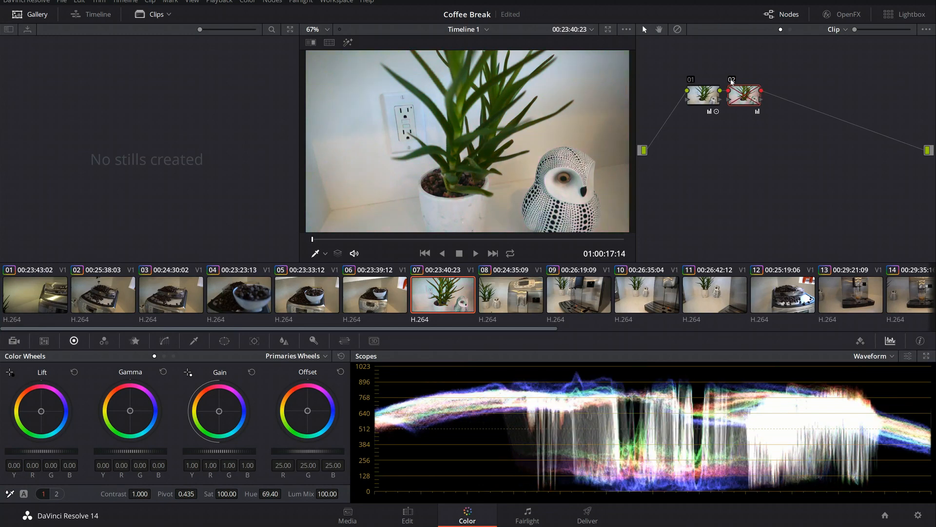
pyautogui.click(732, 80)
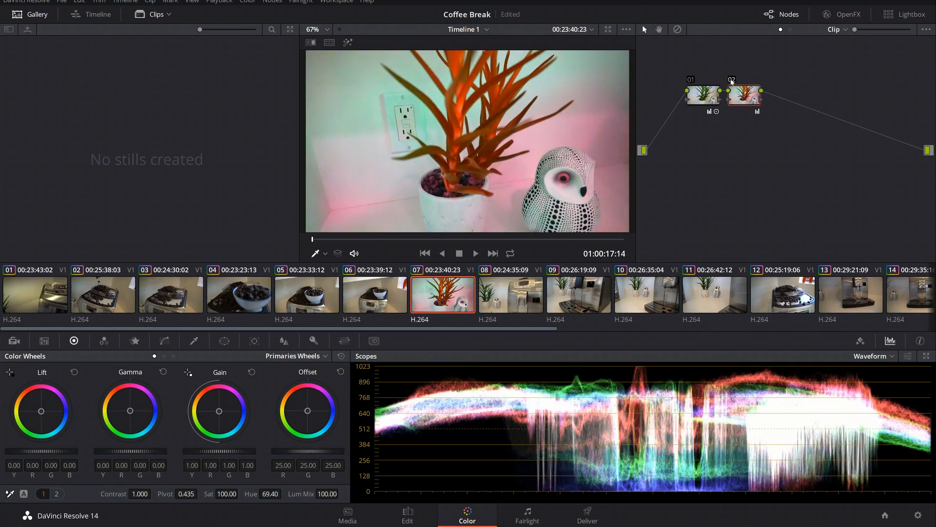
pyautogui.click(691, 80)
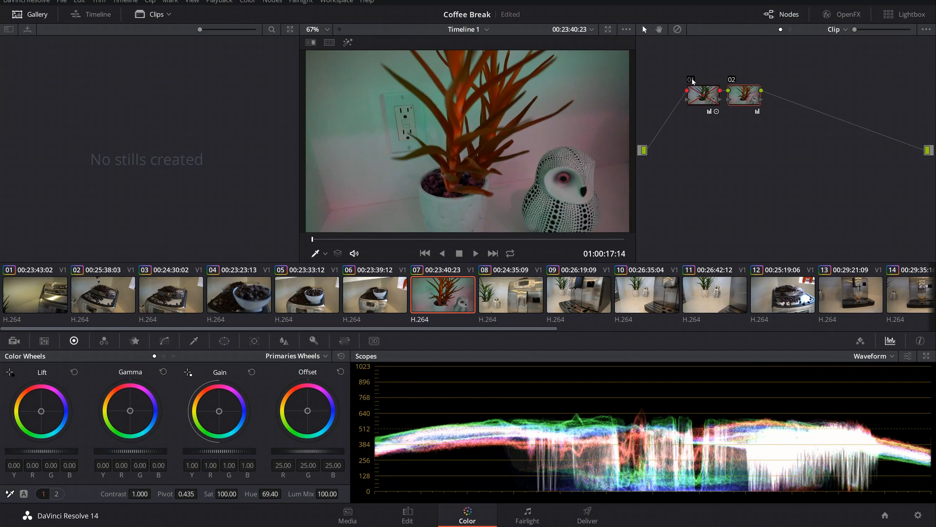
pyautogui.click(691, 80)
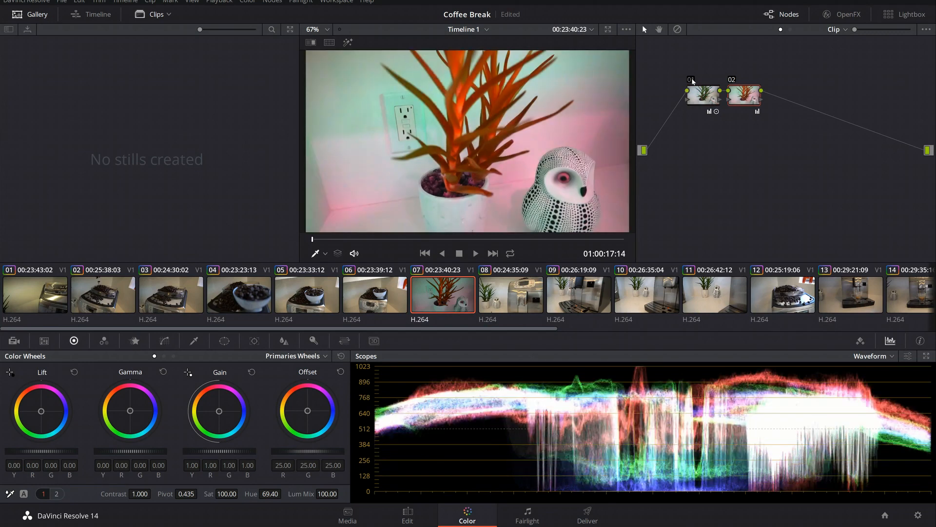
# - Disable node 02 and reset its node grade
pyautogui.click(732, 79)
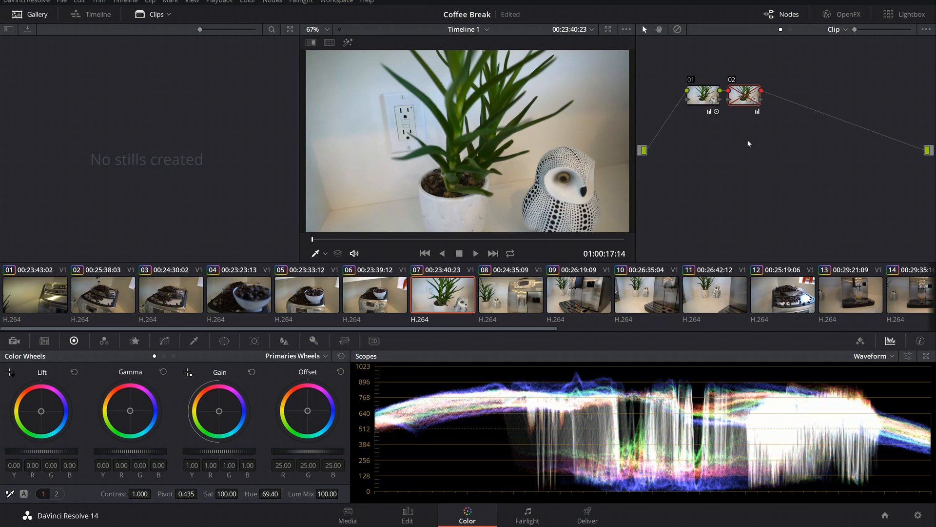
pyautogui.rightClick(744, 96)
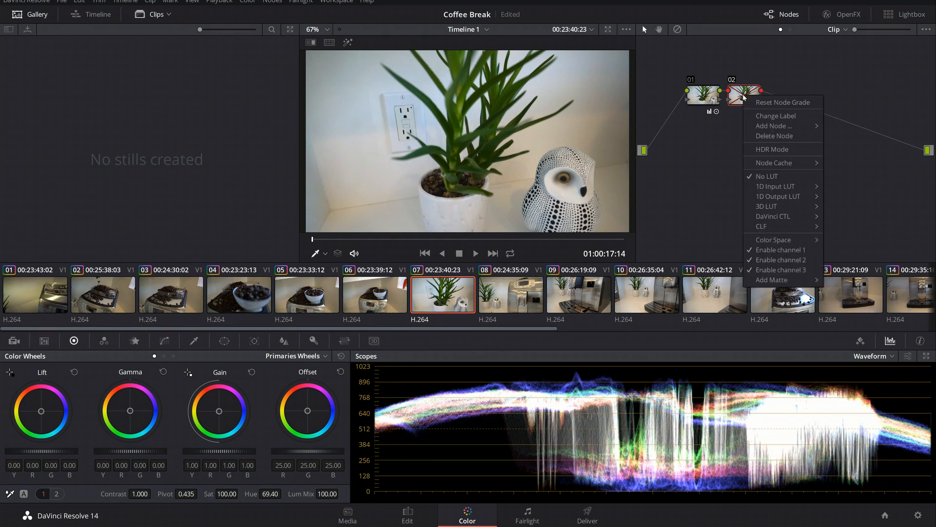
pyautogui.click(763, 102)
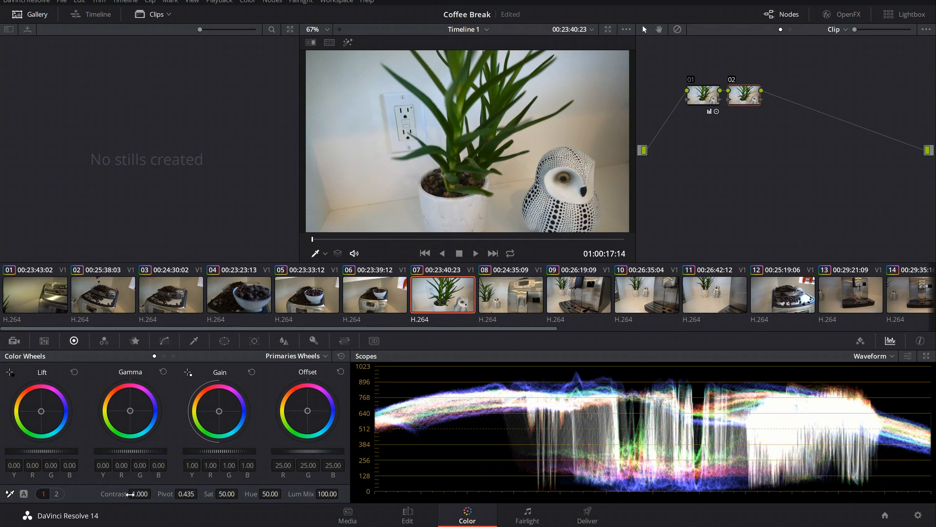
# - Lower node 02's contrast to 0.980 and reset its node grade
pyautogui.moveTo(129, 494)
pyautogui.mouseDown()
pyautogui.moveTo(100, 494)
pyautogui.moveTo(129, 493)
pyautogui.moveTo(117, 493)
pyautogui.mouseUp()
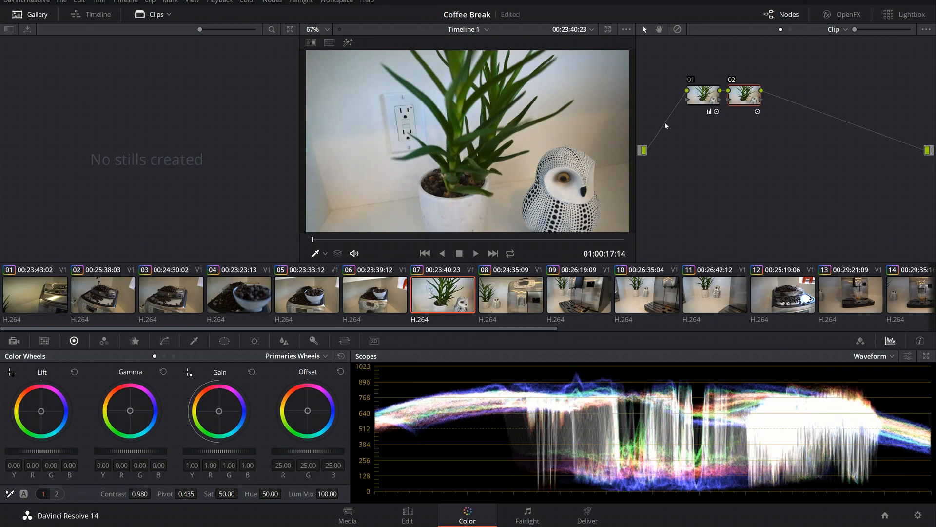
pyautogui.rightClick(741, 101)
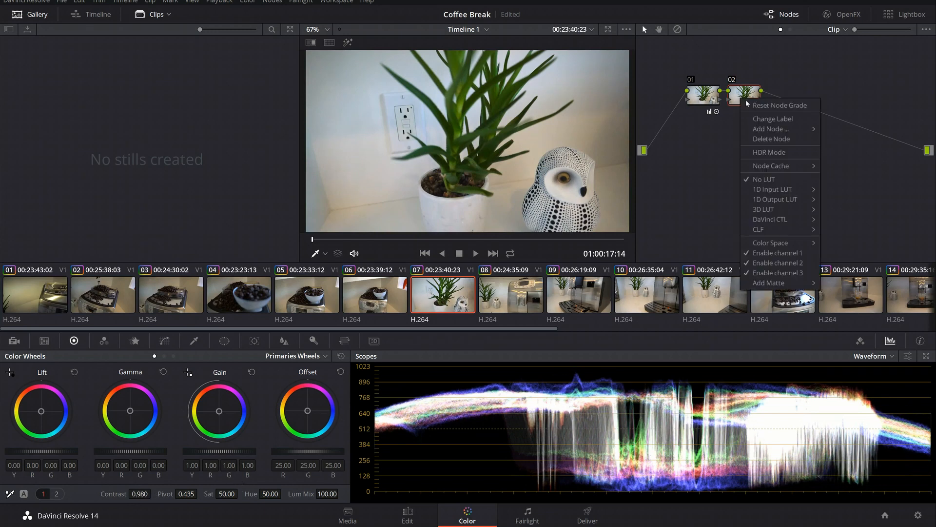
pyautogui.click(748, 105)
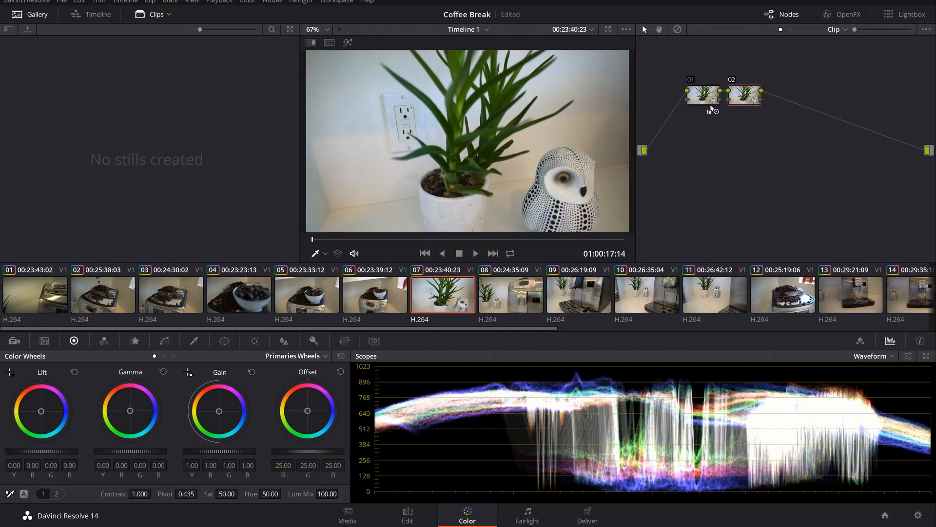
# - Turn the image black and white by setting node 02's saturation to 0
pyautogui.moveTo(711, 108)
pyautogui.moveTo(756, 91)
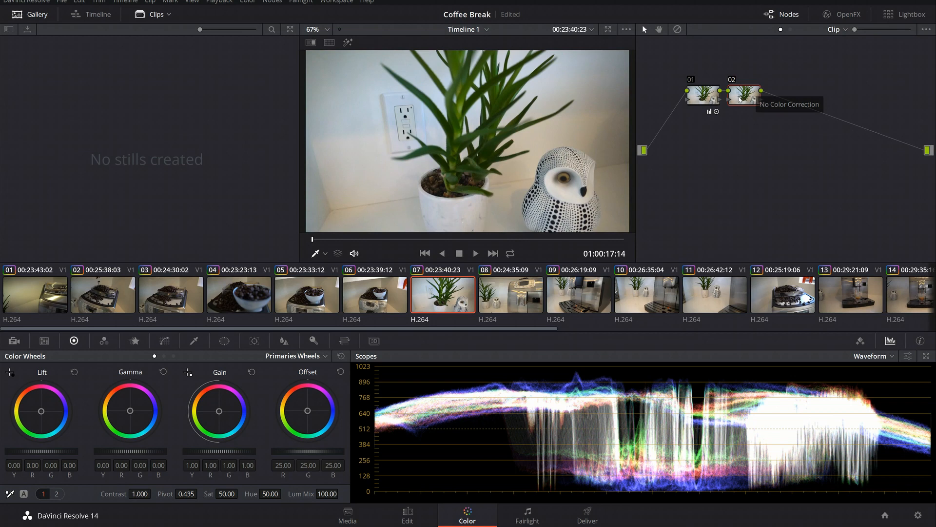
pyautogui.moveTo(230, 493); pyautogui.dragTo(182, 493)
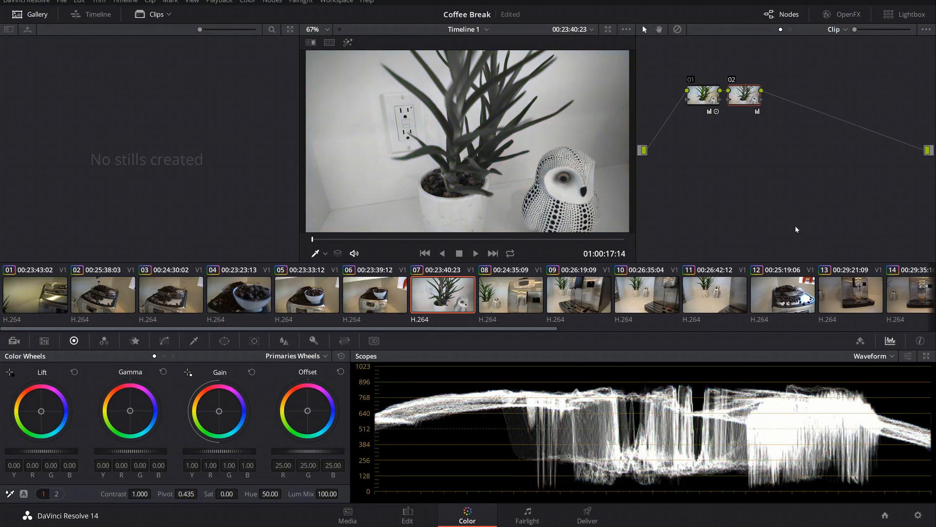
# - Swap the positions of nodes 01 and 02 in the graph and delete all their connections
pyautogui.moveTo(706, 101); pyautogui.dragTo(782, 137)
pyautogui.moveTo(747, 100); pyautogui.dragTo(717, 96)
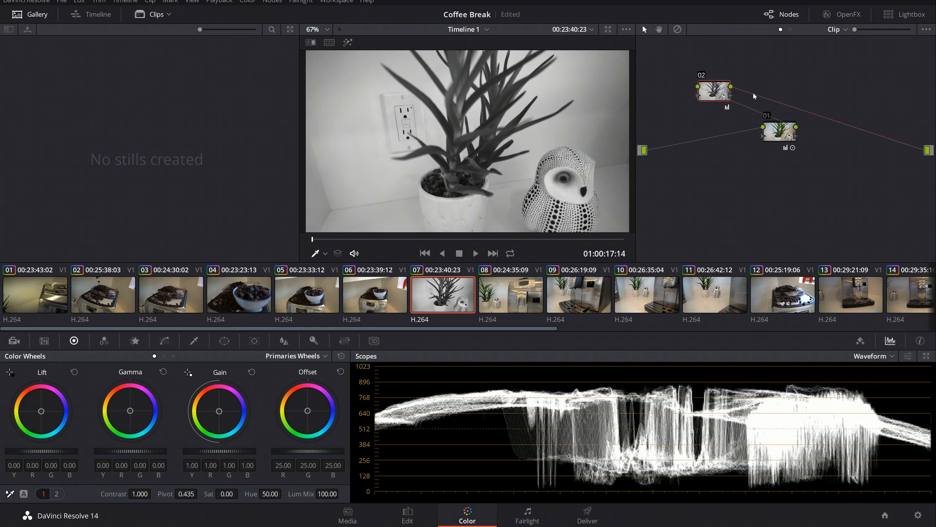
pyautogui.press('Delete')
pyautogui.press('Delete')
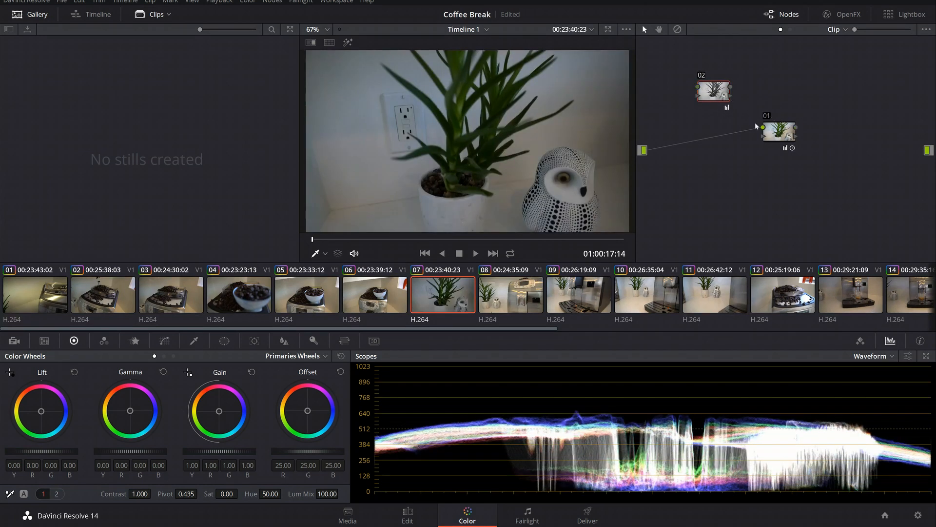
pyautogui.click(758, 129)
pyautogui.moveTo(708, 91); pyautogui.dragTo(709, 129)
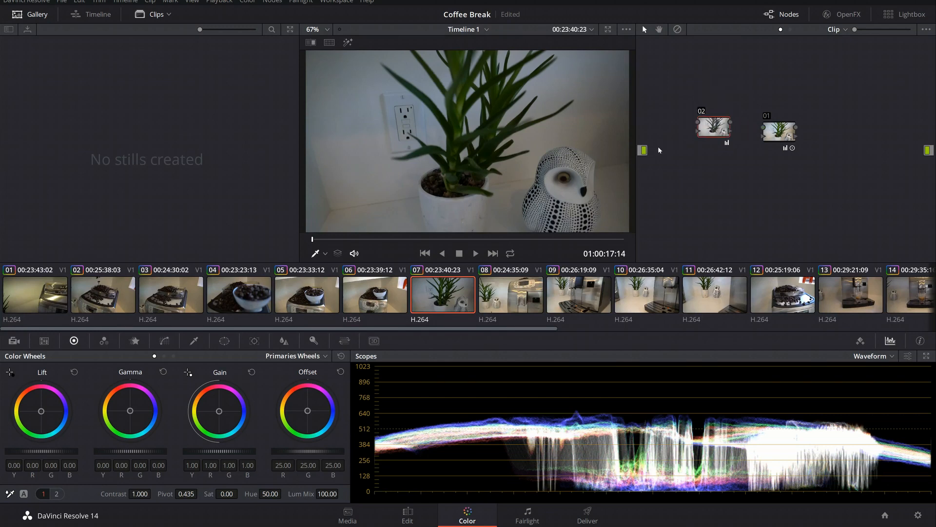
# - Connect the source to node 02, node 02 to node 01, and node 01 to the output
pyautogui.moveTo(644, 150); pyautogui.dragTo(698, 122)
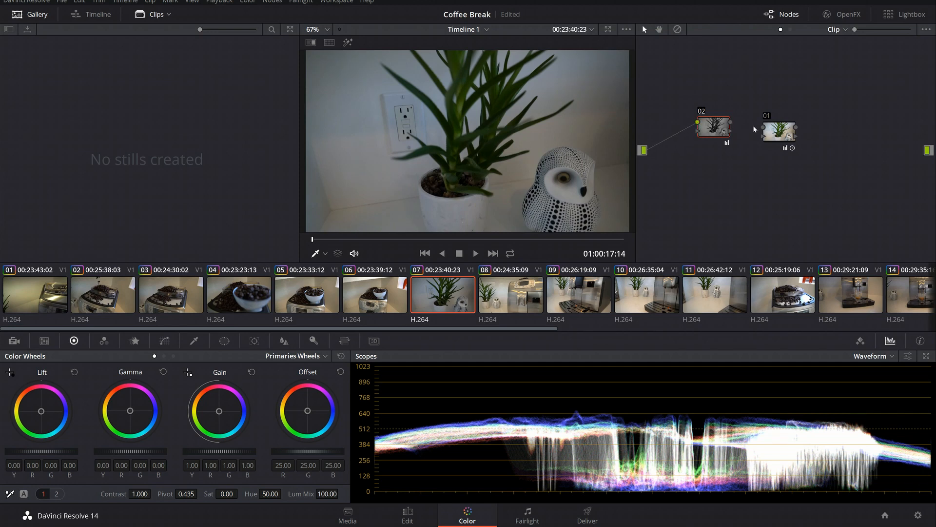
pyautogui.moveTo(731, 123); pyautogui.dragTo(763, 128)
pyautogui.moveTo(796, 128); pyautogui.dragTo(927, 149)
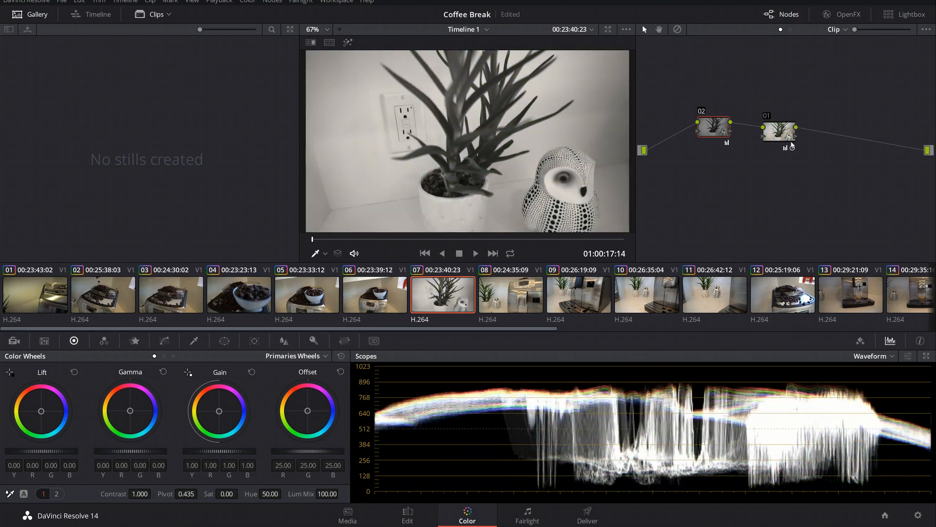
# - Move node 01 slightly up beside node 02 and disable node 02
pyautogui.moveTo(786, 137); pyautogui.dragTo(772, 118)
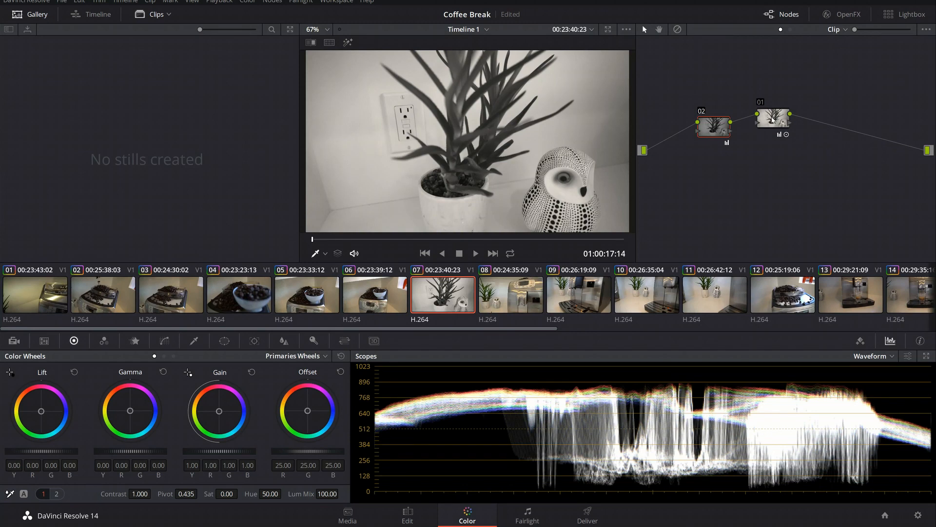
pyautogui.hotkey('ctrl', 'd')
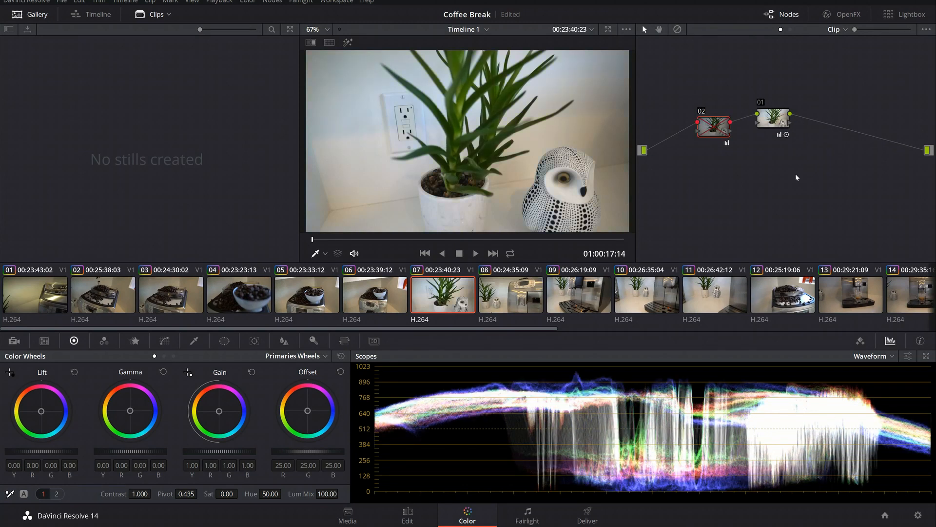